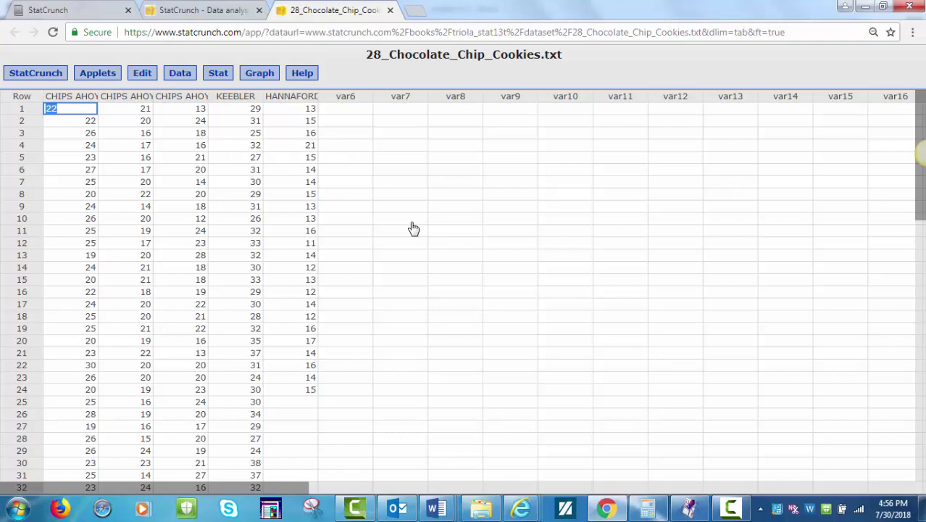
Step: Draw a box plot of KEEBLER with fence-based outlier detection turned off
click(255, 76)
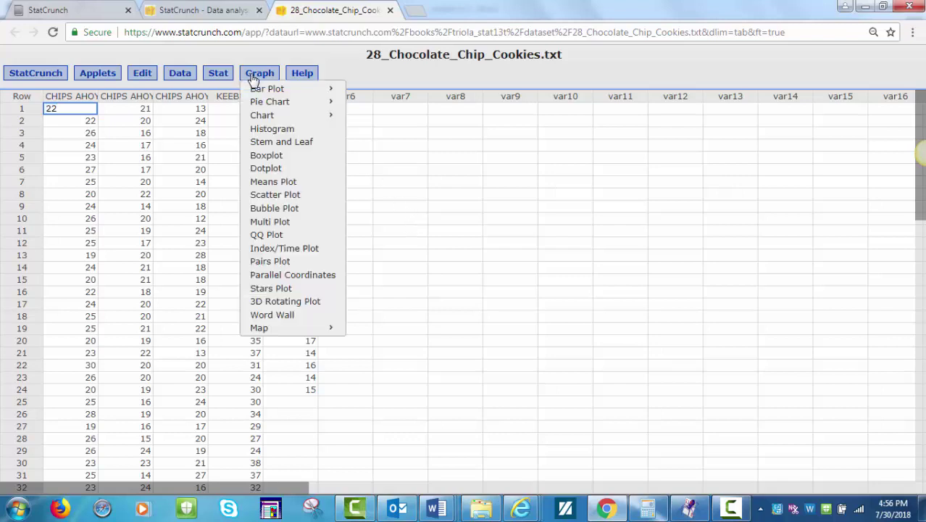
click(269, 167)
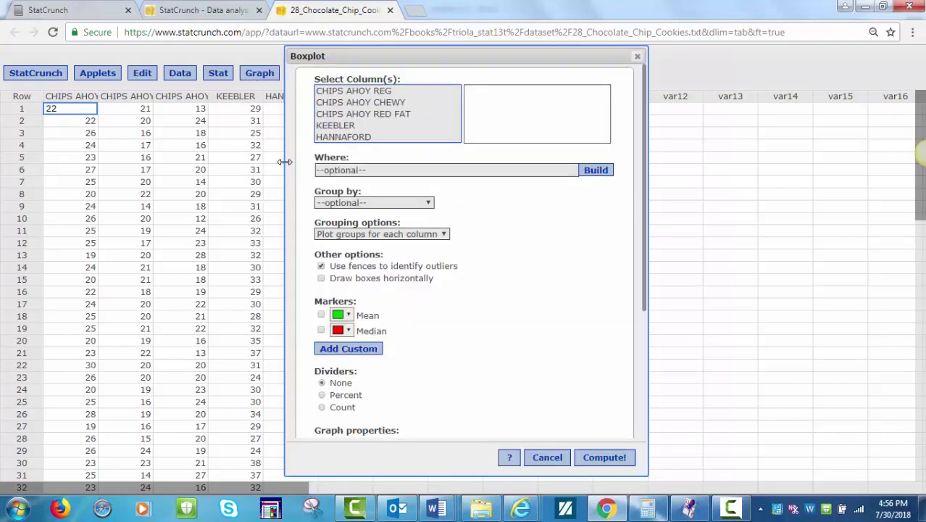
click(352, 126)
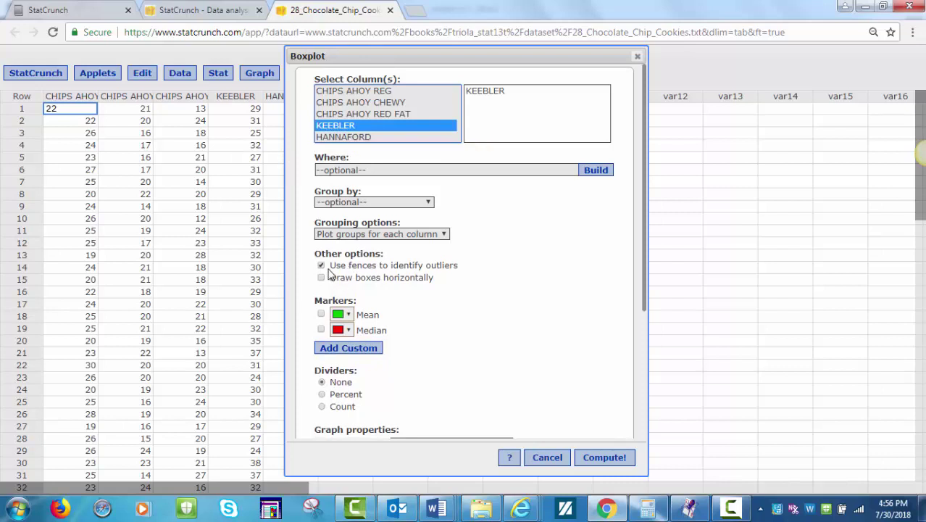
click(321, 266)
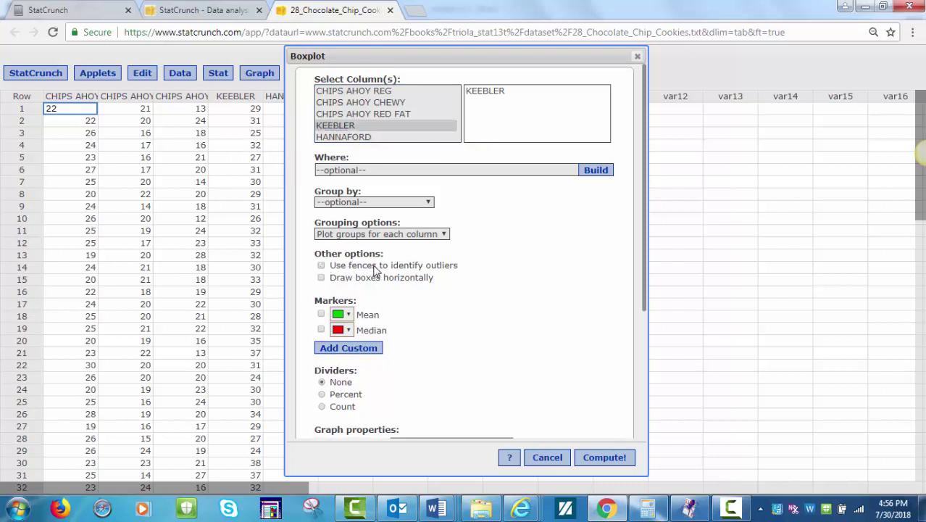
click(605, 459)
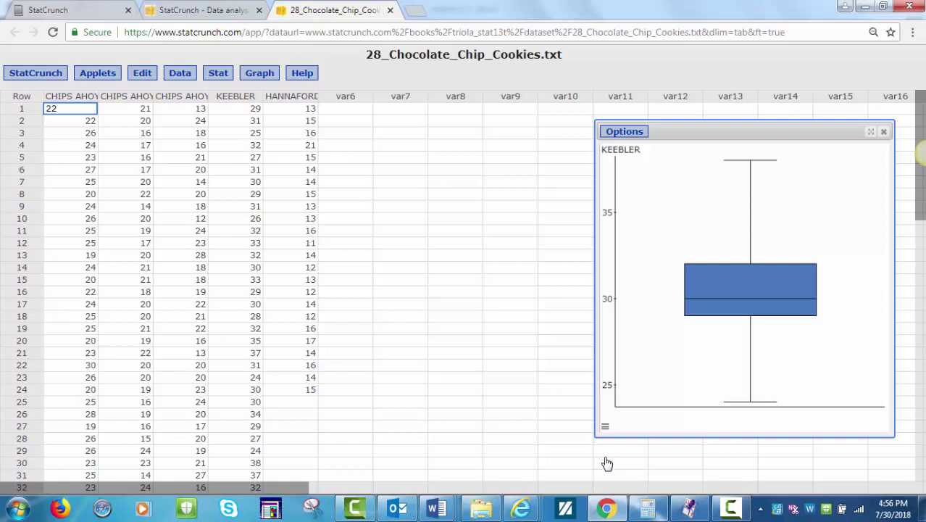
Step: Redraw the KEEBLER box plot with fences on, showing two high and one low outlier
click(624, 132)
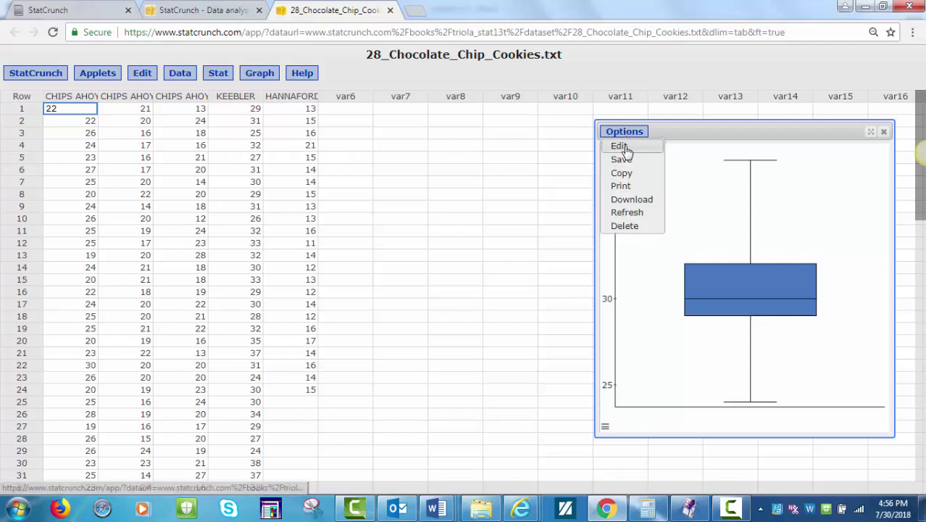
click(620, 146)
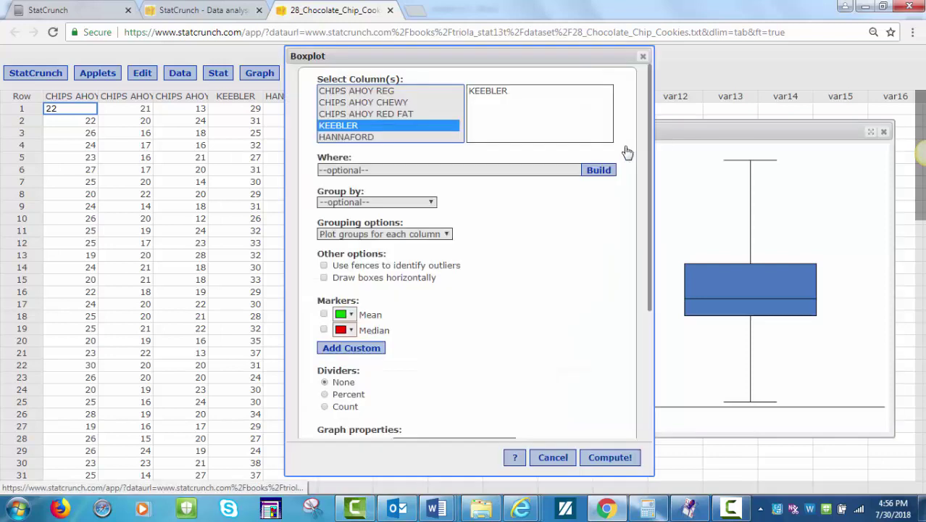
click(323, 266)
click(606, 460)
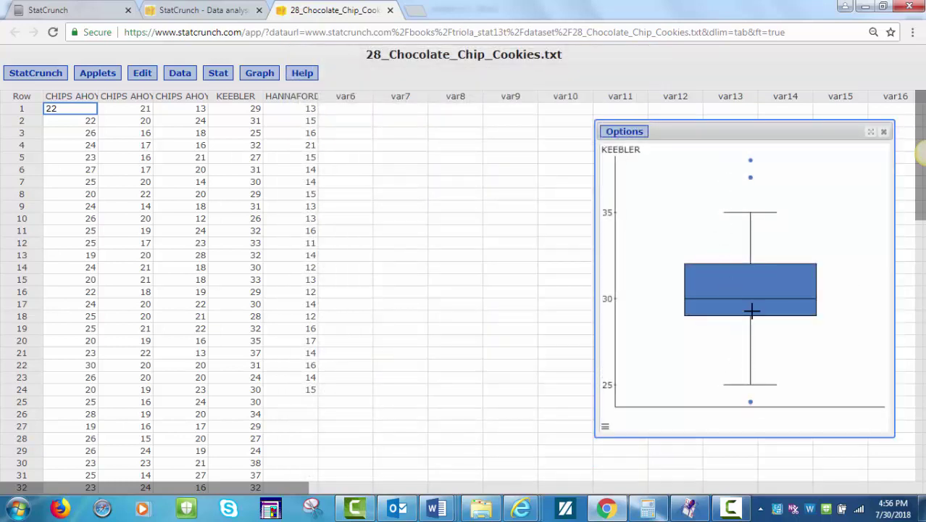
Step: Highlight the data rows of the two high KEEBLER outliers, then clear the highlighting
drag(732, 151, 758, 187)
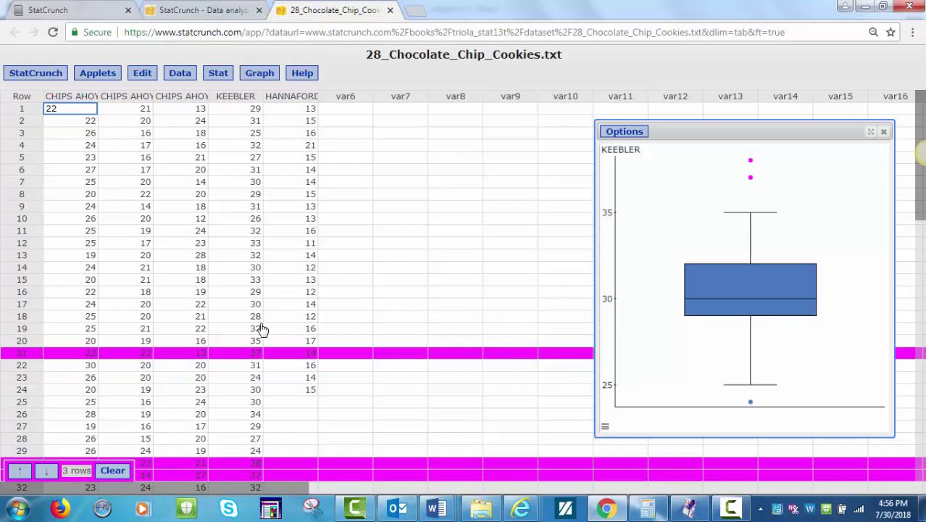
scroll(264, 340, down, 1)
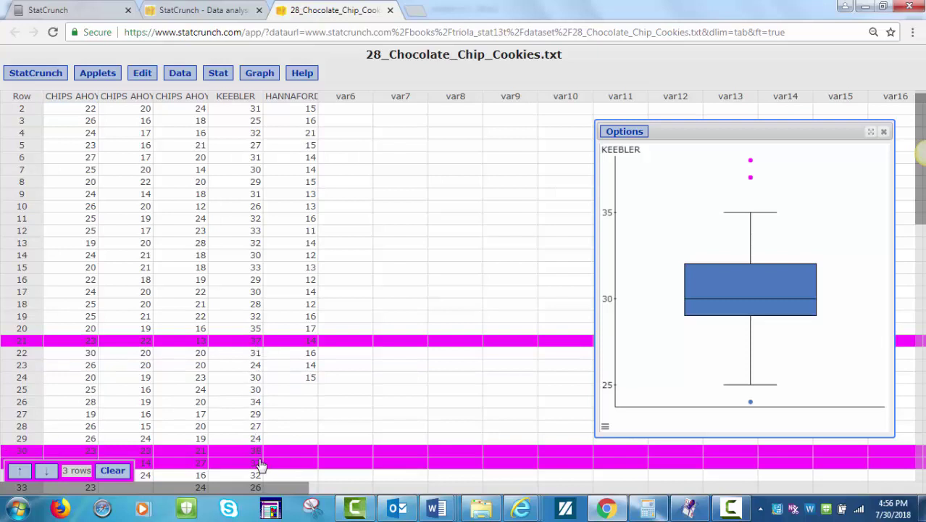
click(19, 99)
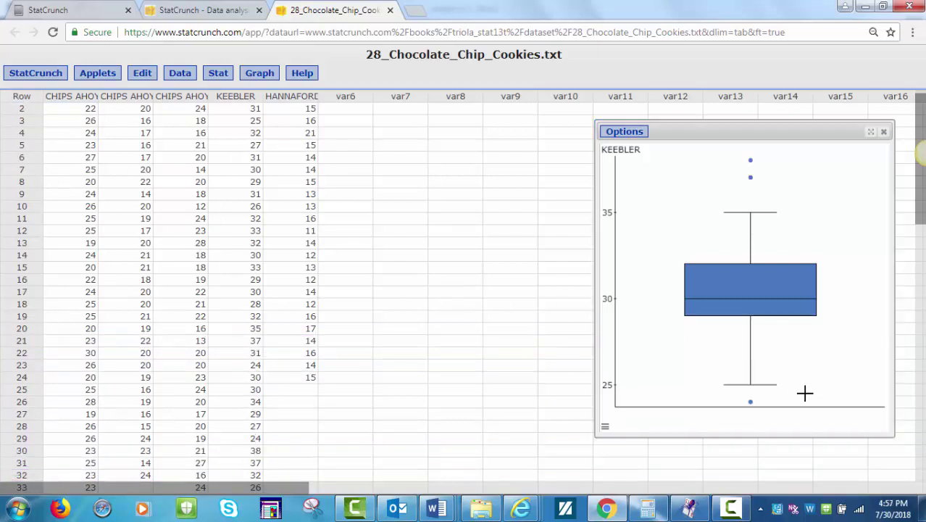
Step: Highlight the low outlier's row, close the KEEBLER plot and clear rows 23 and 29
drag(736, 395, 769, 405)
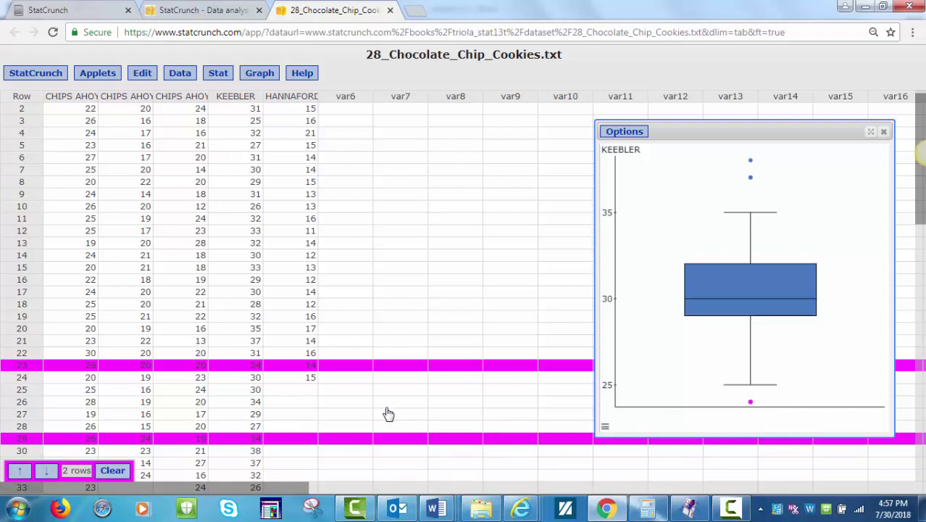
click(883, 135)
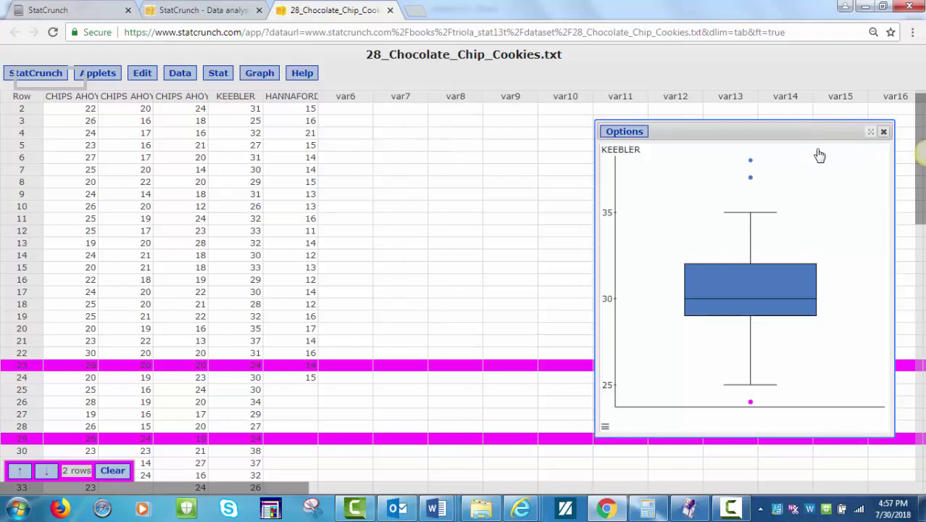
click(18, 97)
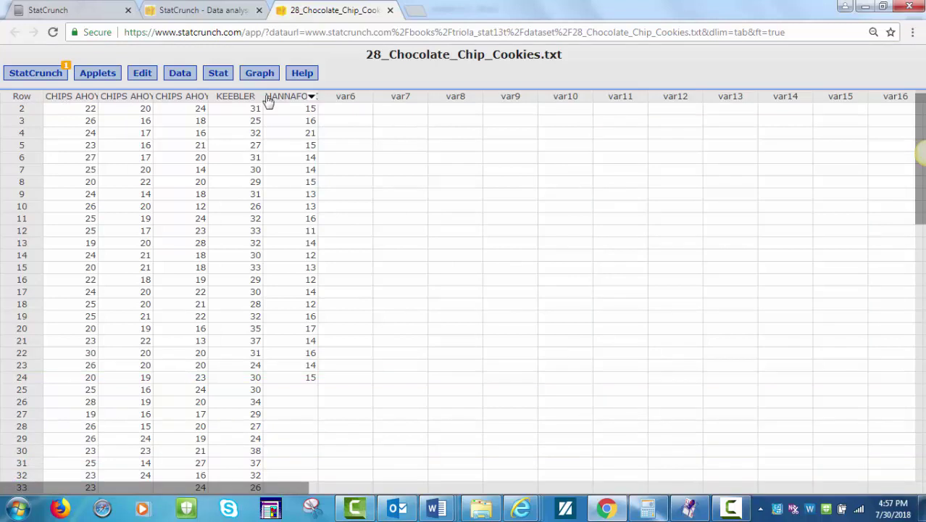
Step: Set up a box plot of CHIPS AHOY REG, CHEWY, RED FAT, KEEBLER and HANNAFORD sharing X and Y axes
click(260, 75)
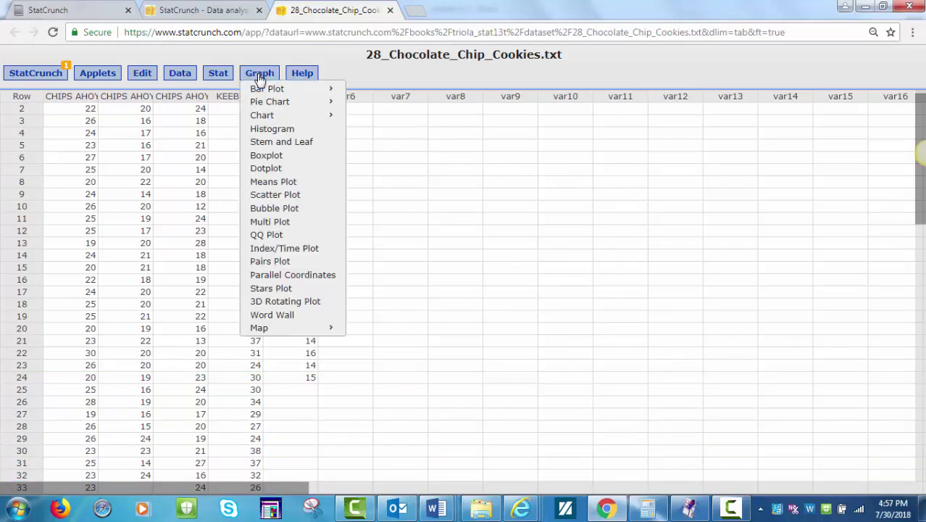
click(279, 156)
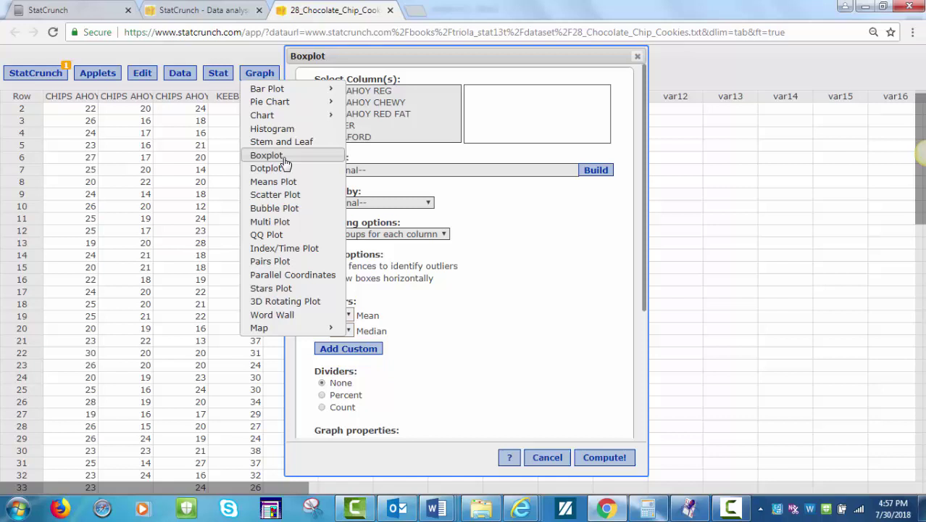
click(370, 91)
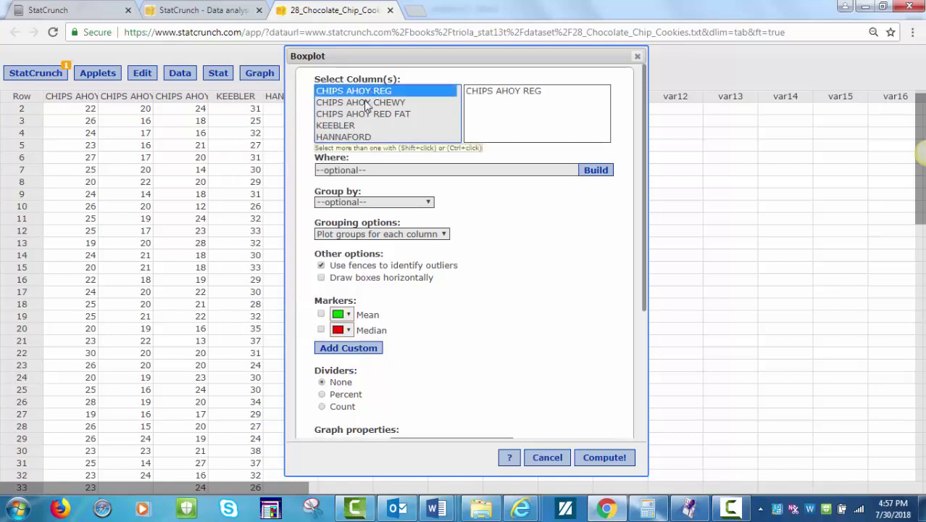
ctrl+click(365, 103)
ctrl+click(361, 114)
ctrl+click(355, 126)
ctrl+click(348, 138)
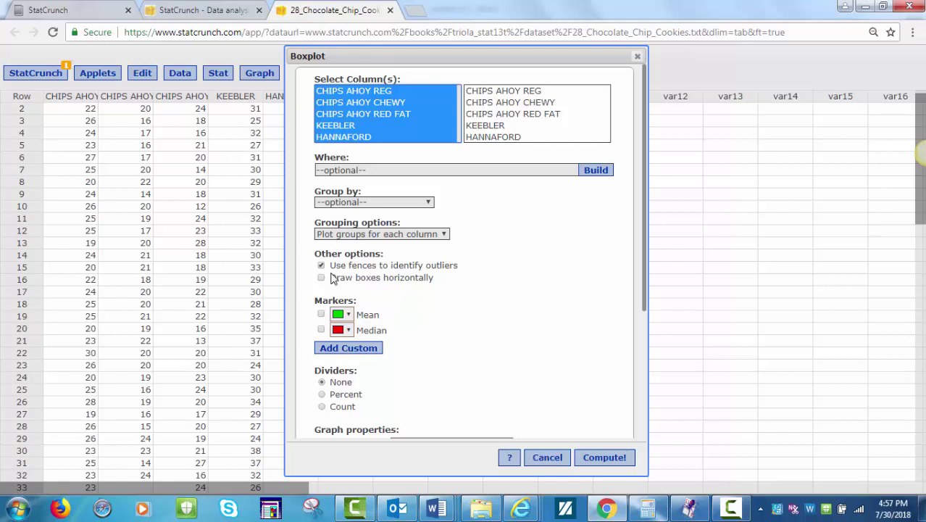
scroll(541, 251, down, 5)
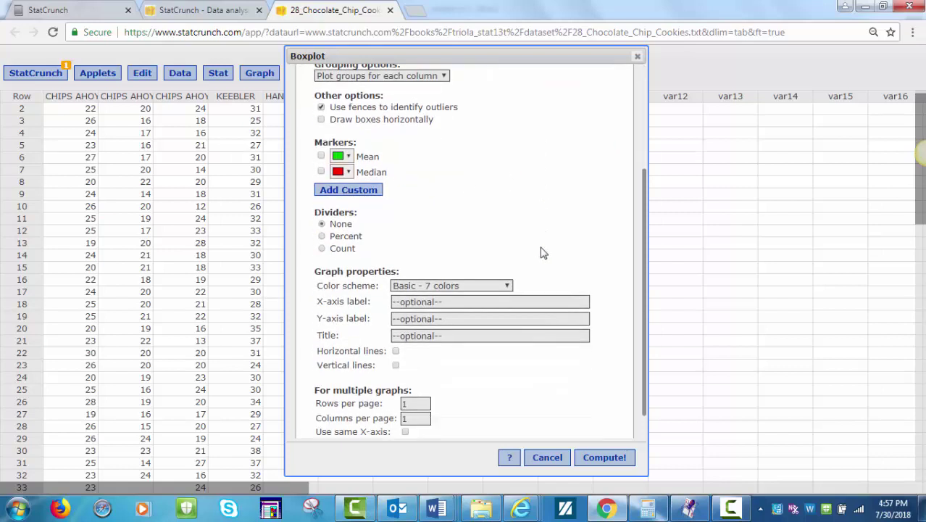
click(405, 398)
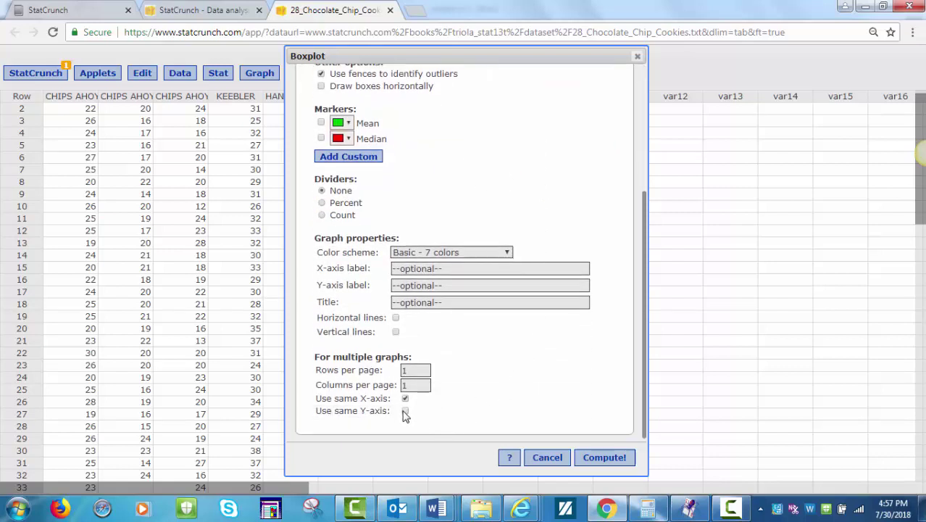
click(405, 410)
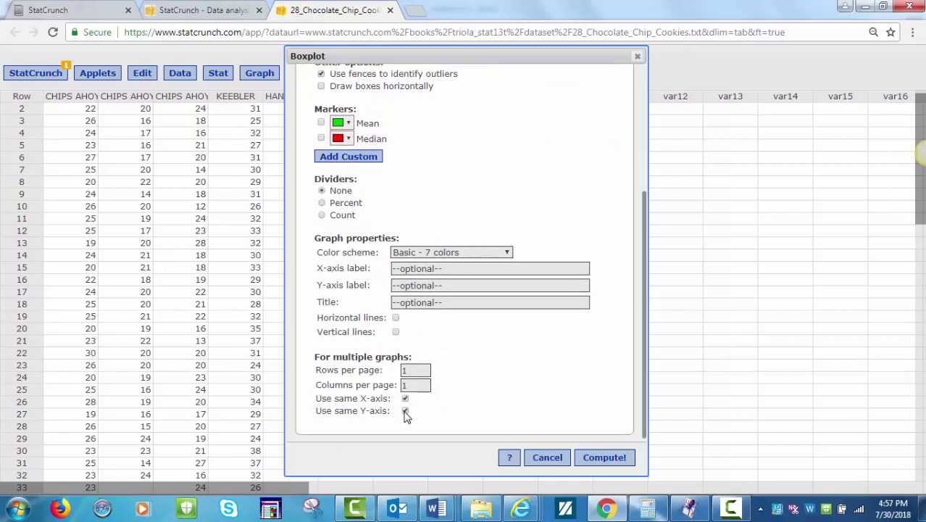
Step: Compute the five-brand box plots and move and widen the graph window
click(609, 461)
drag(672, 145, 313, 119)
drag(518, 336, 591, 345)
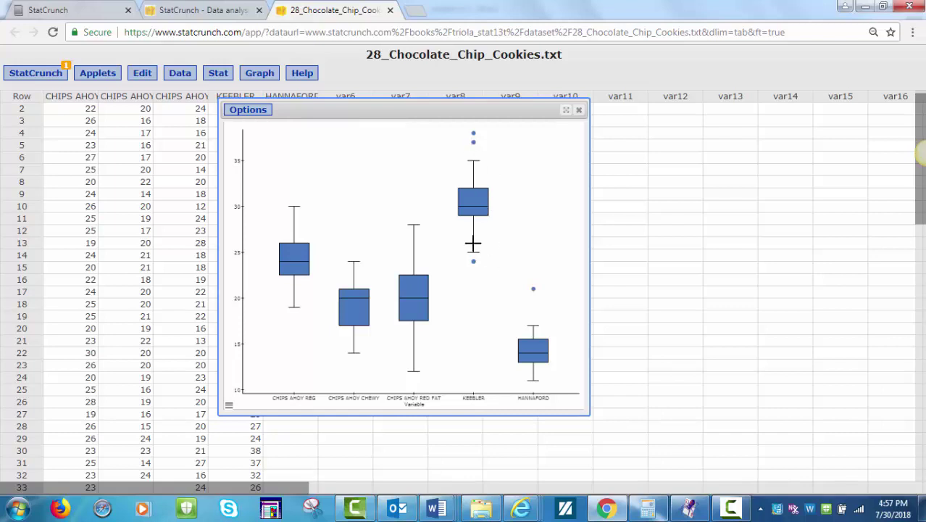
Step: Locate the HANNAFORD outlier of 21 in row 4, then clear the highlighted row
click(534, 289)
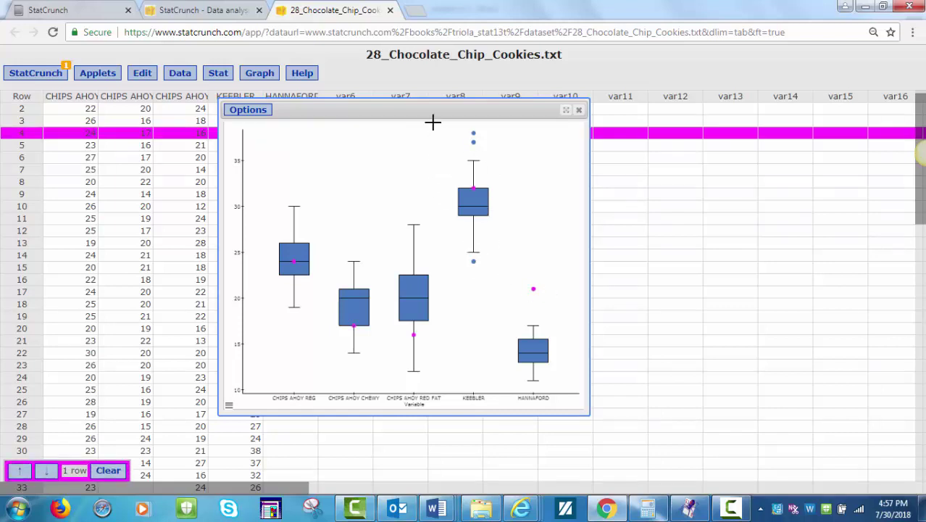
drag(424, 111, 576, 133)
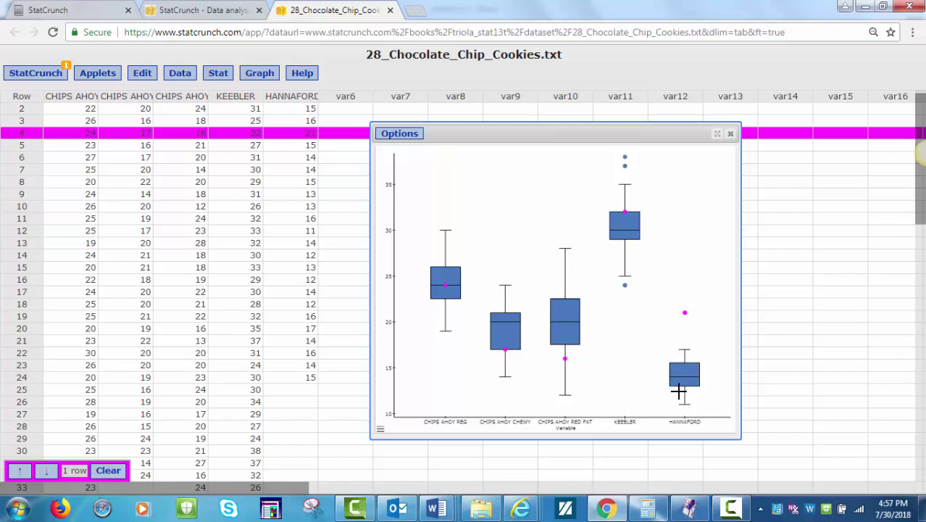
click(20, 102)
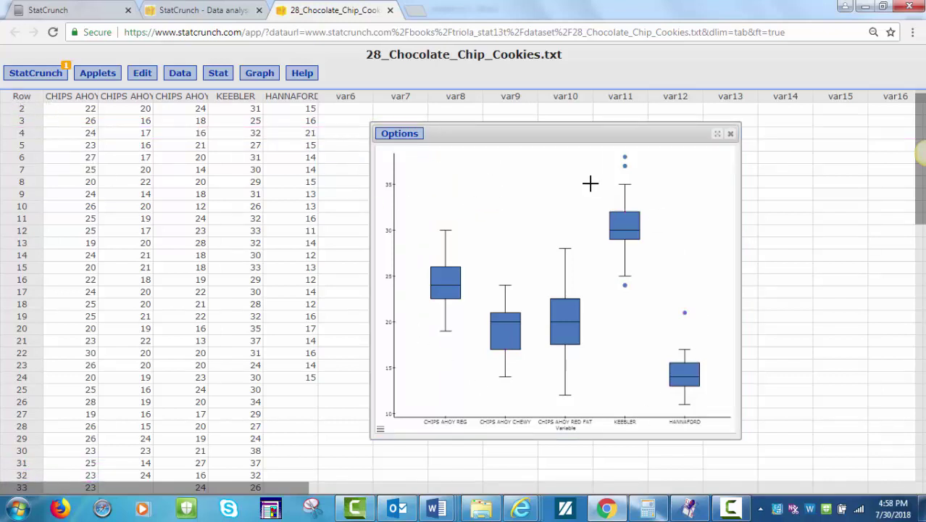
click(399, 133)
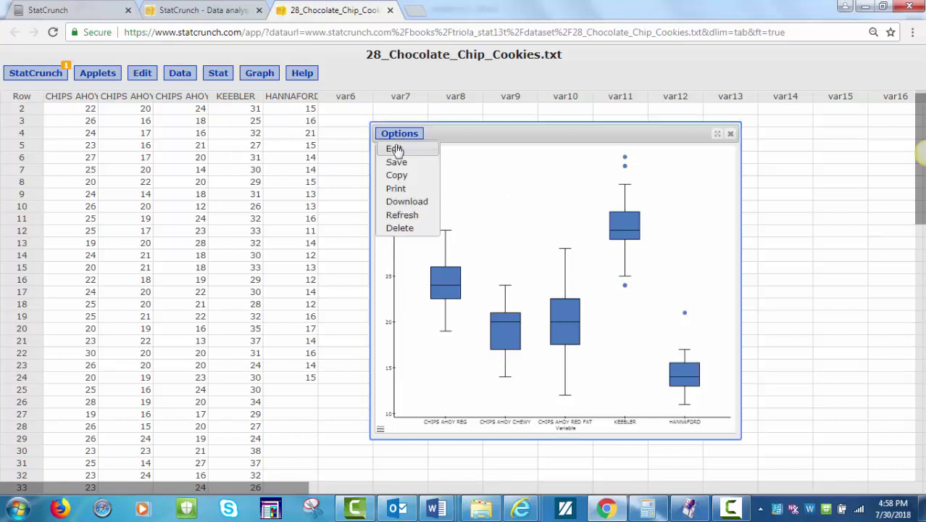
click(395, 148)
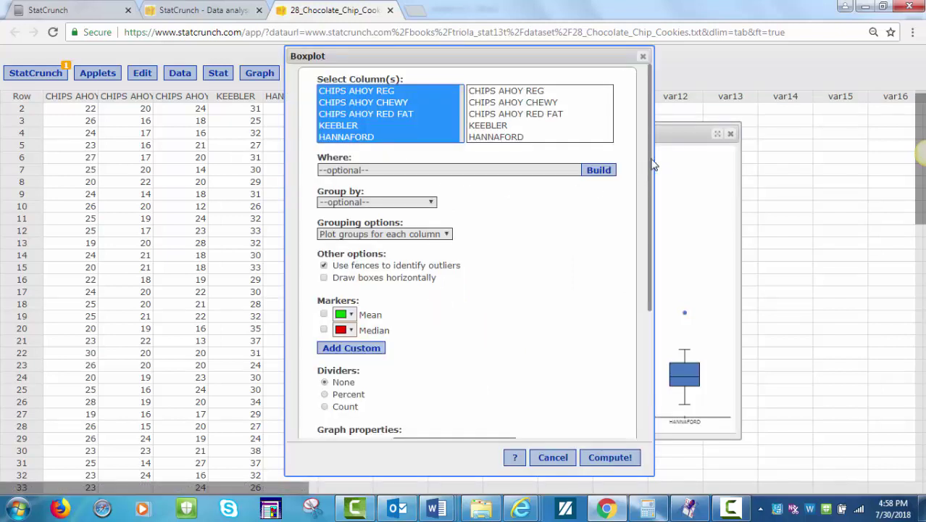
scroll(615, 254, down, 4)
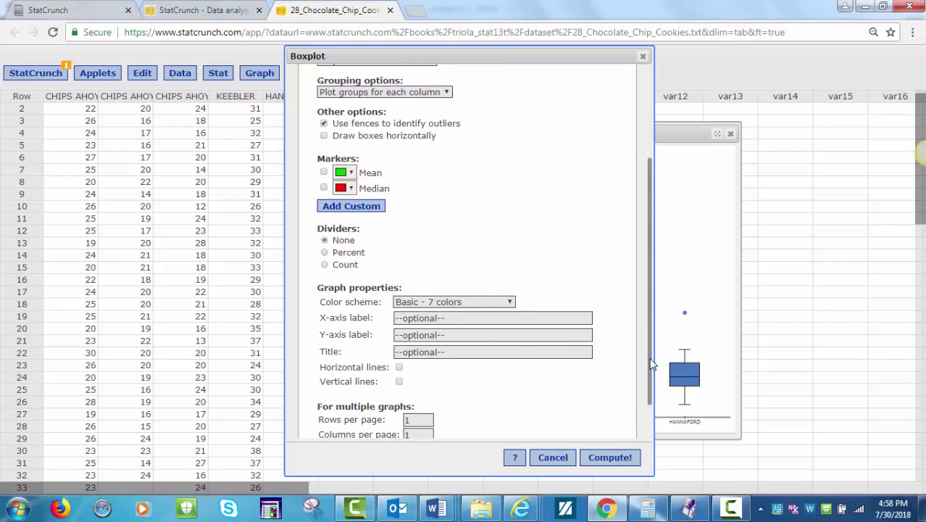
drag(647, 358, 655, 401)
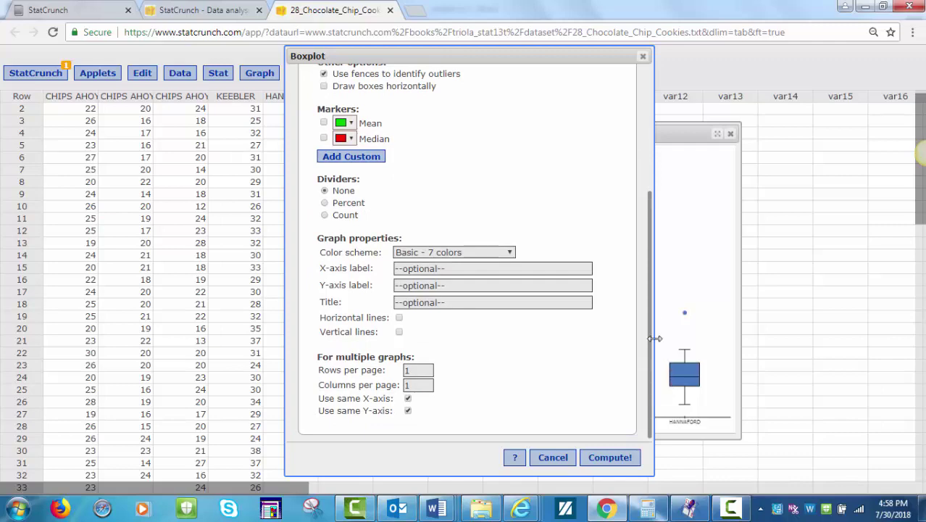
click(642, 56)
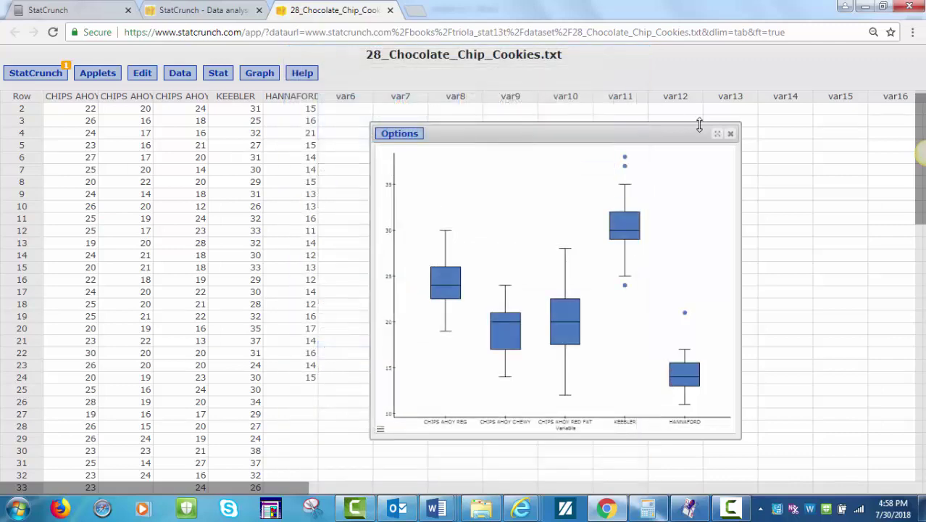
Step: Close the cookie plot and data, then load the Foot and Height data set
click(730, 136)
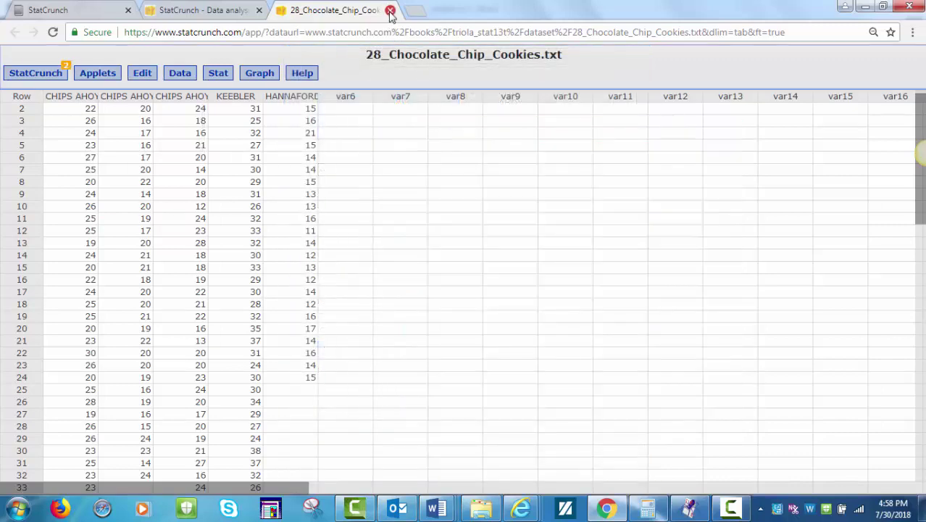
click(391, 10)
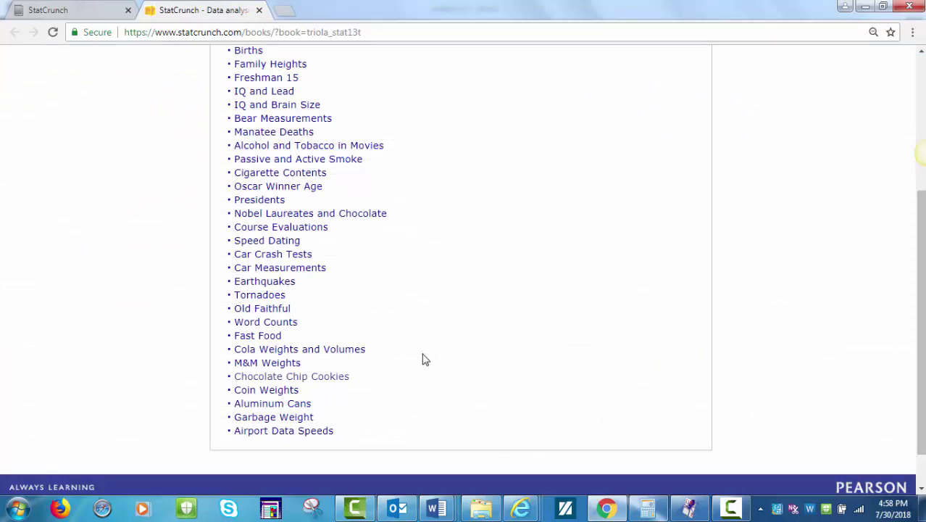
scroll(425, 360, up, 3)
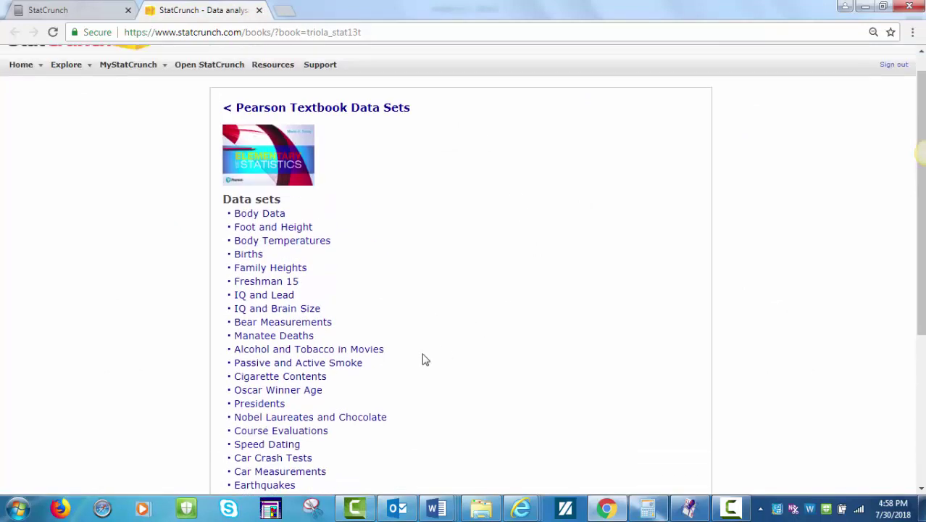
click(280, 229)
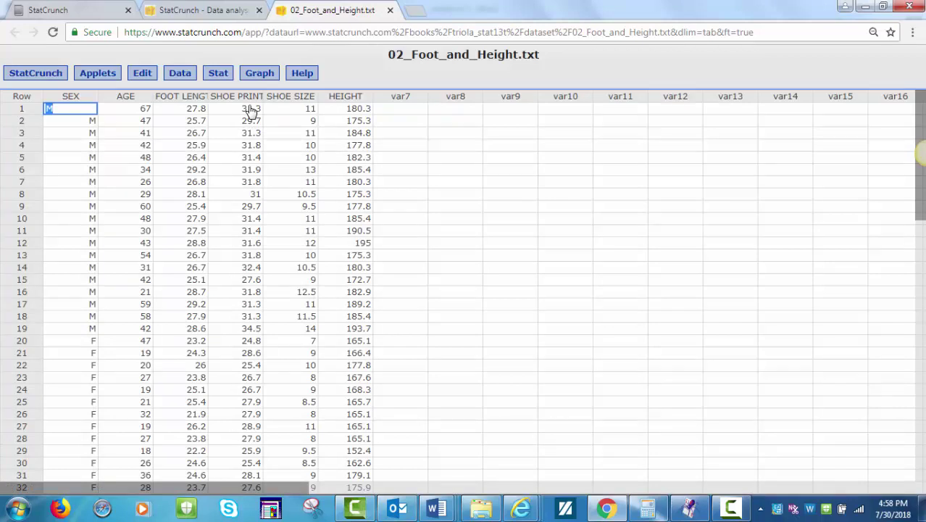
Step: Draw a SHOE PRINT box plot without outlier fences and reposition its window
click(261, 76)
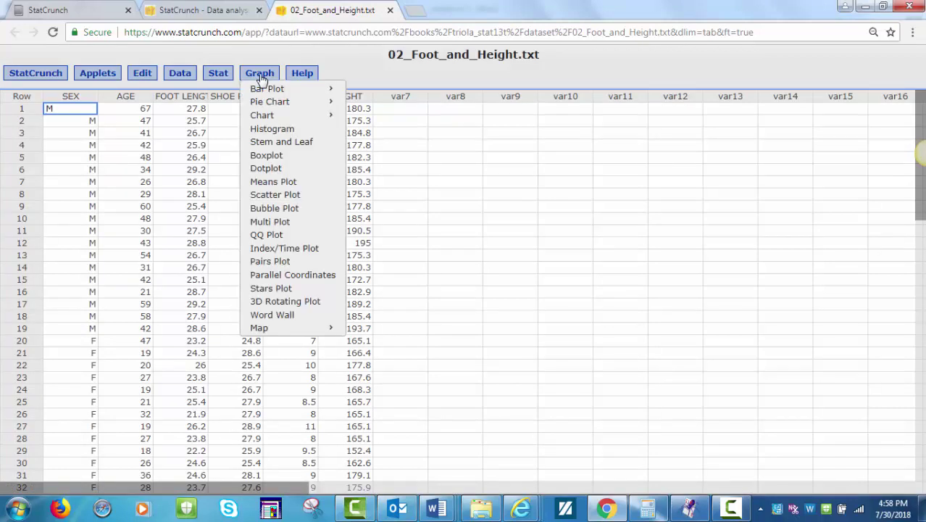
click(268, 155)
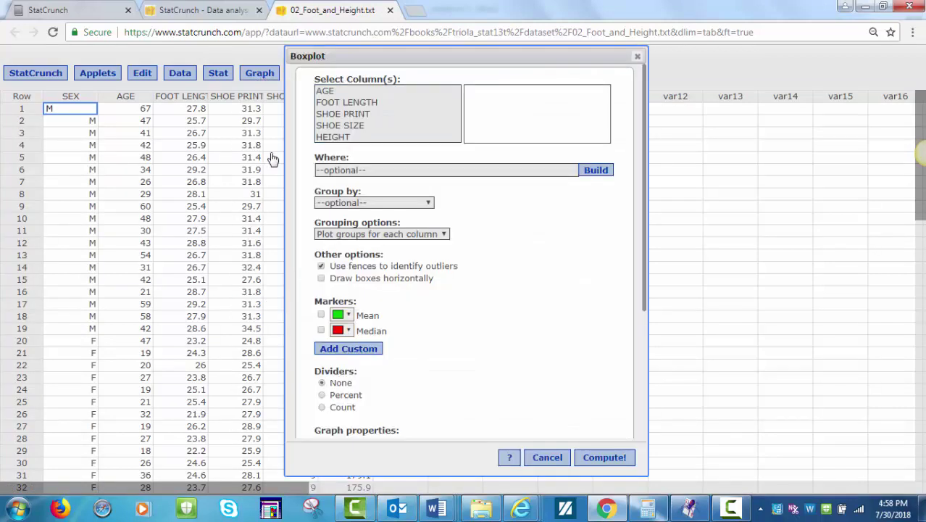
click(353, 124)
click(353, 114)
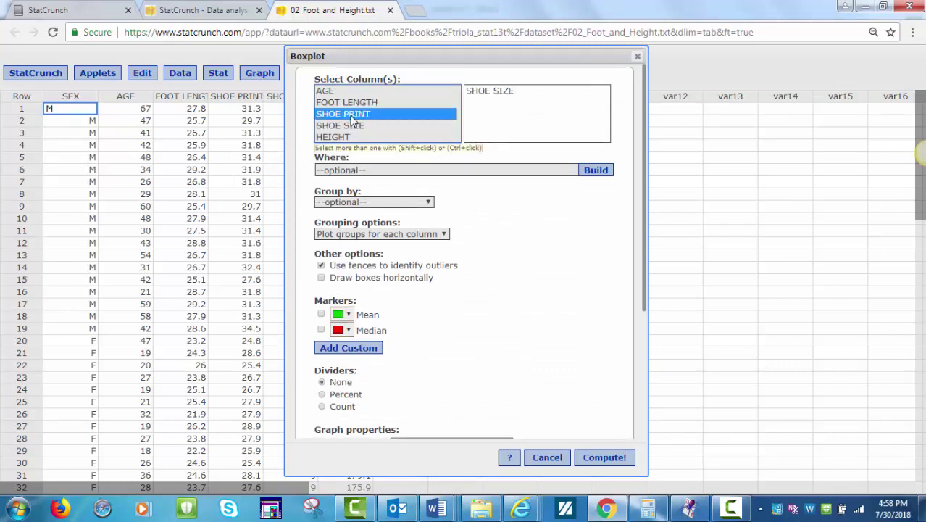
click(319, 266)
click(589, 462)
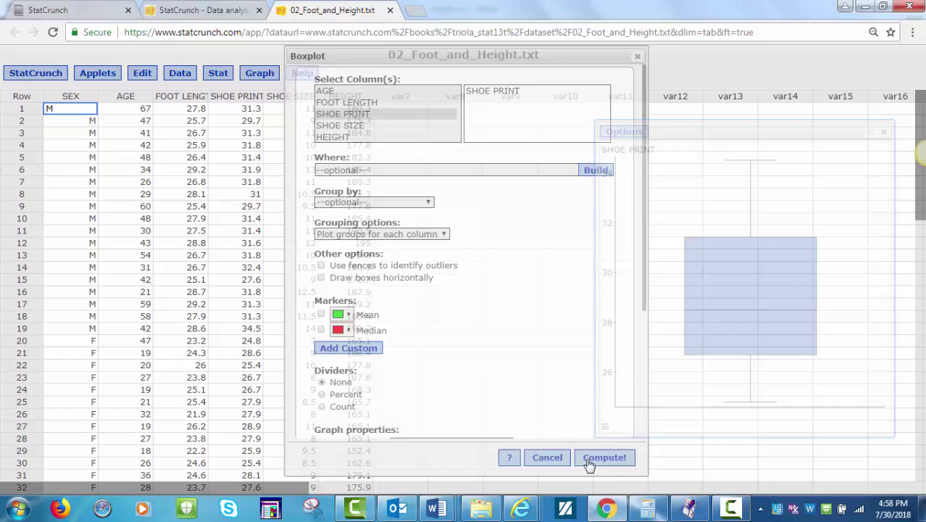
drag(728, 133, 598, 111)
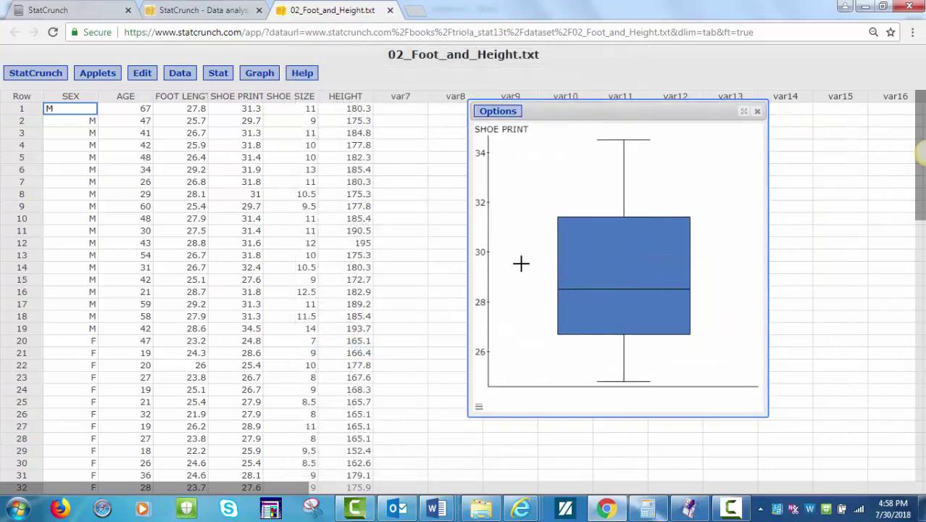
Step: Redraw the SHOE PRINT box plot with fences identifying outliers
click(498, 112)
click(494, 126)
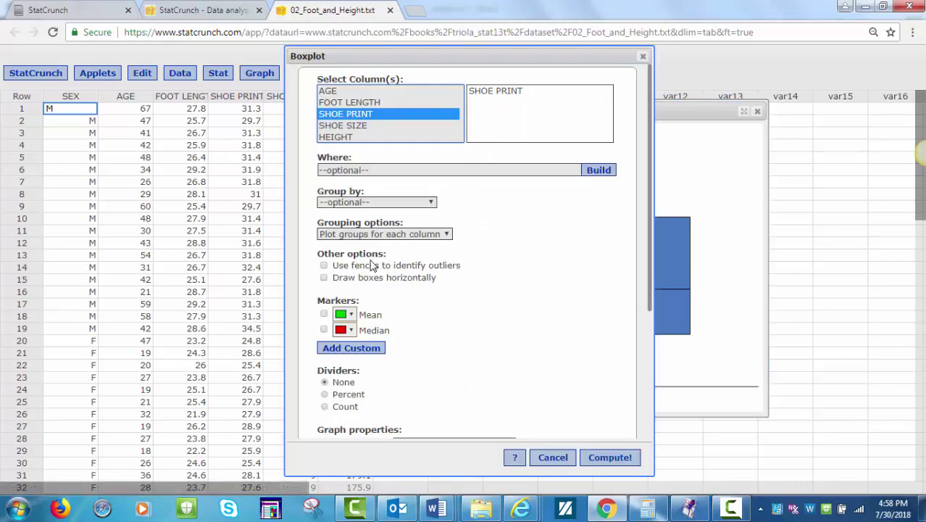
click(323, 265)
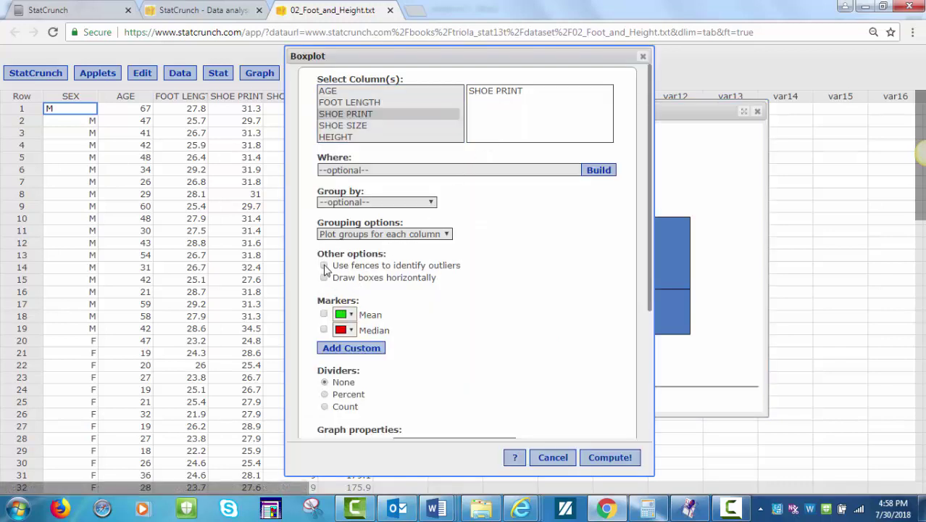
click(591, 458)
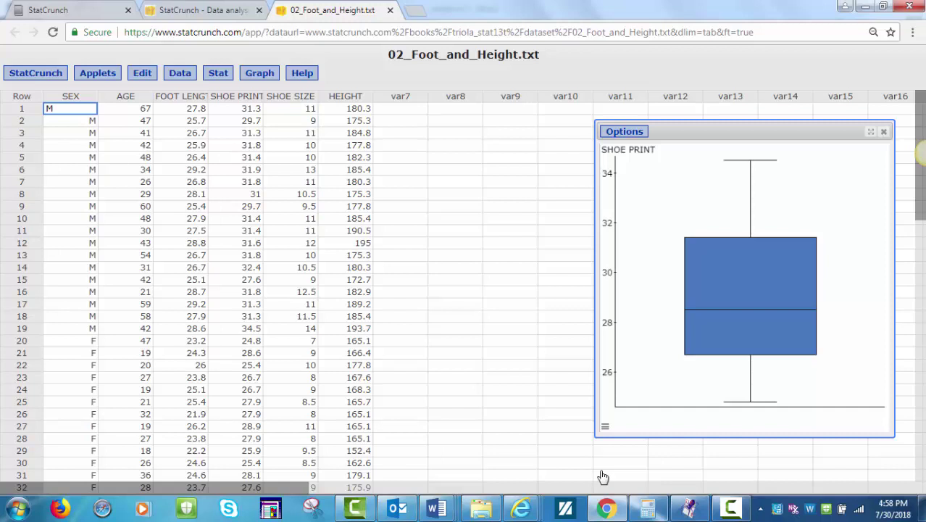
Step: Group the SHOE PRINT box plot by SEX, giving side-by-side F and M boxes
click(623, 131)
click(620, 147)
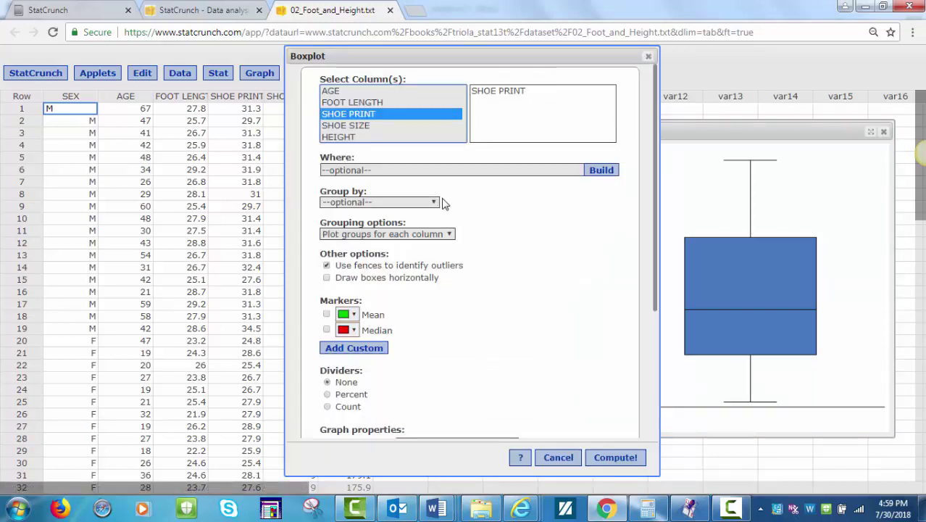
click(373, 202)
click(331, 226)
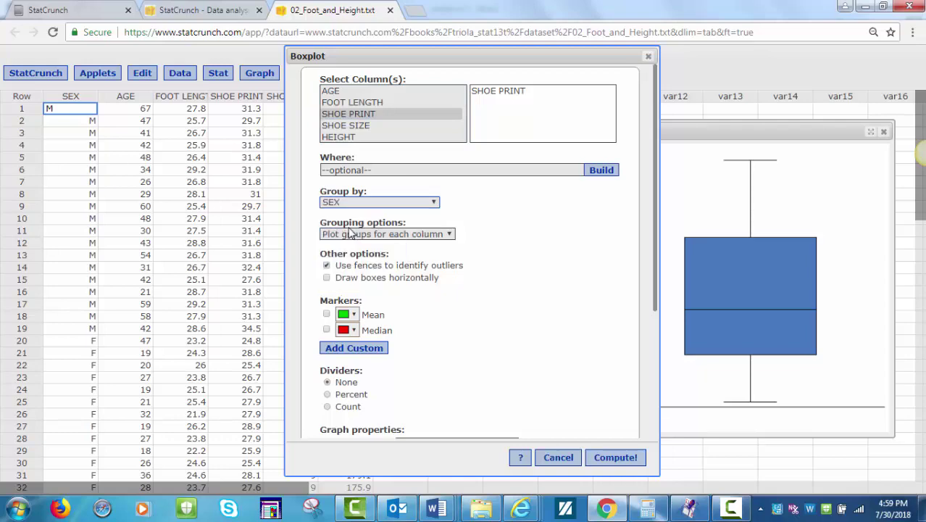
click(613, 461)
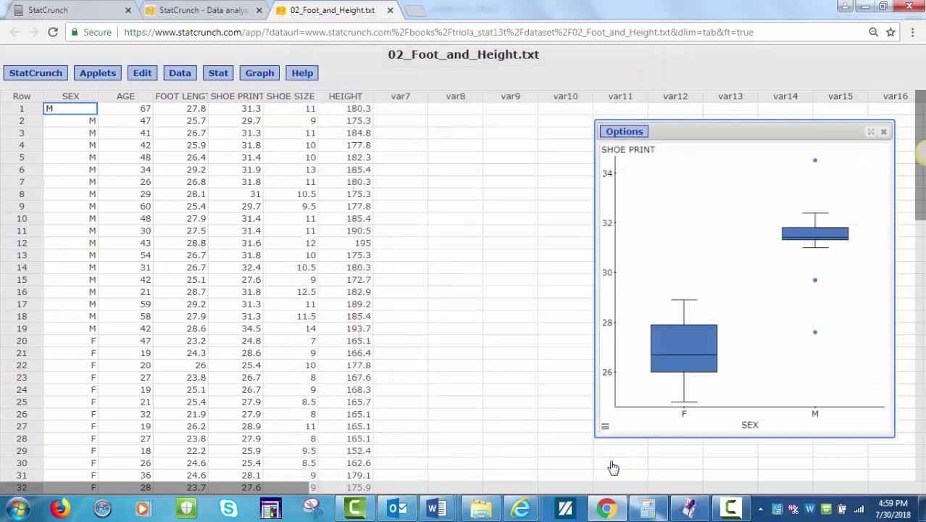
drag(726, 138, 583, 114)
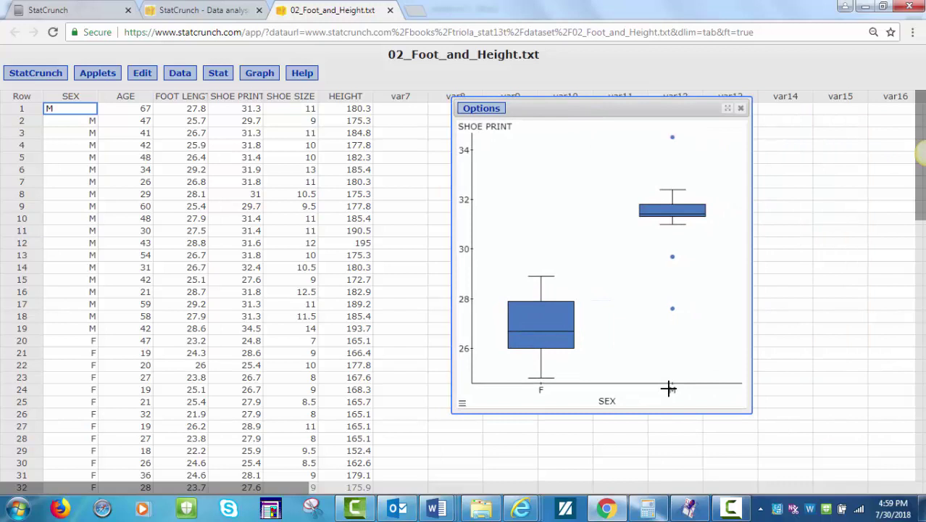
click(672, 138)
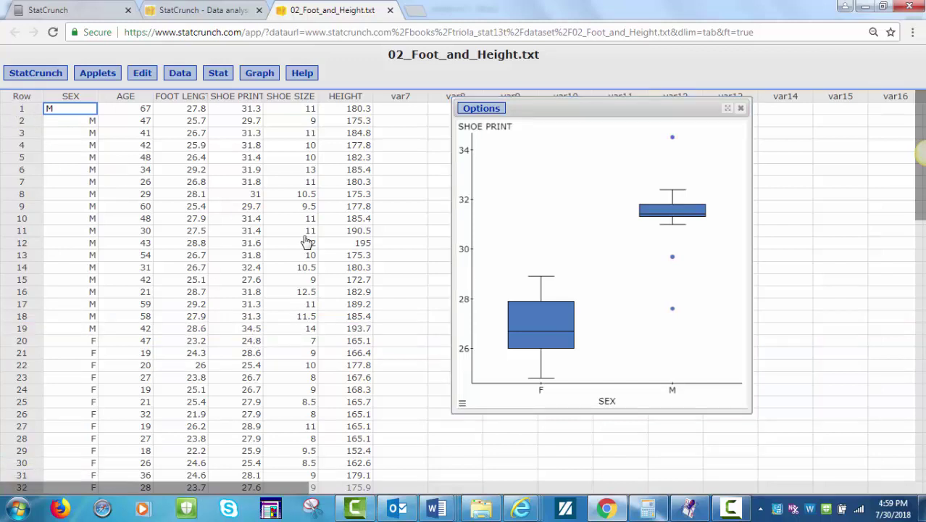
drag(659, 246, 683, 311)
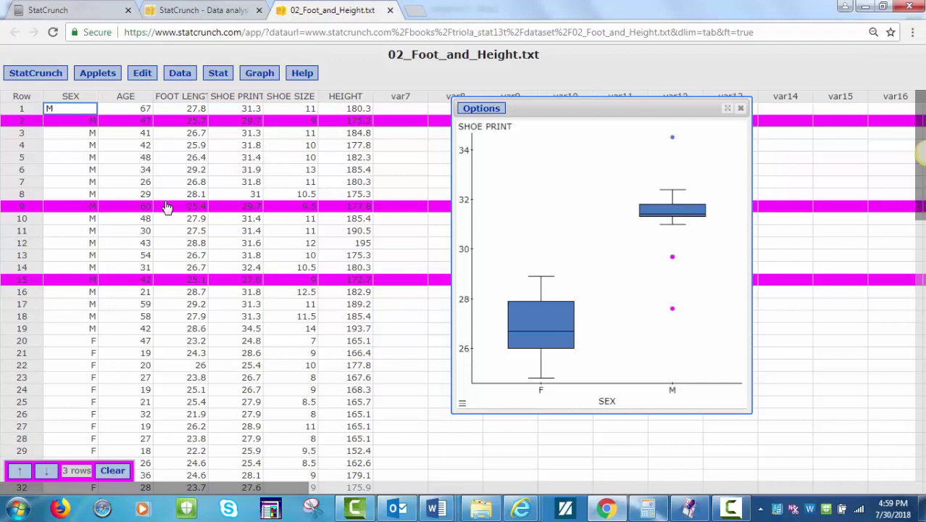
click(21, 101)
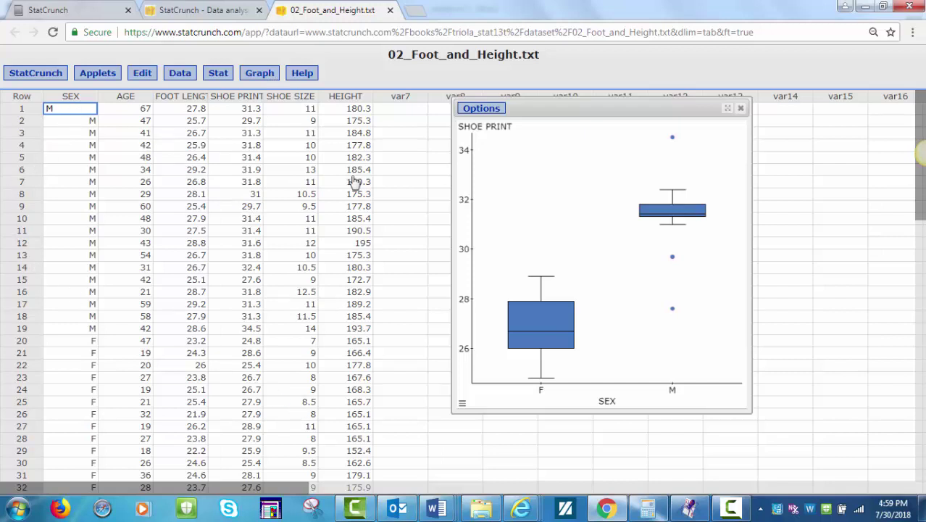
mouse_move(565, 309)
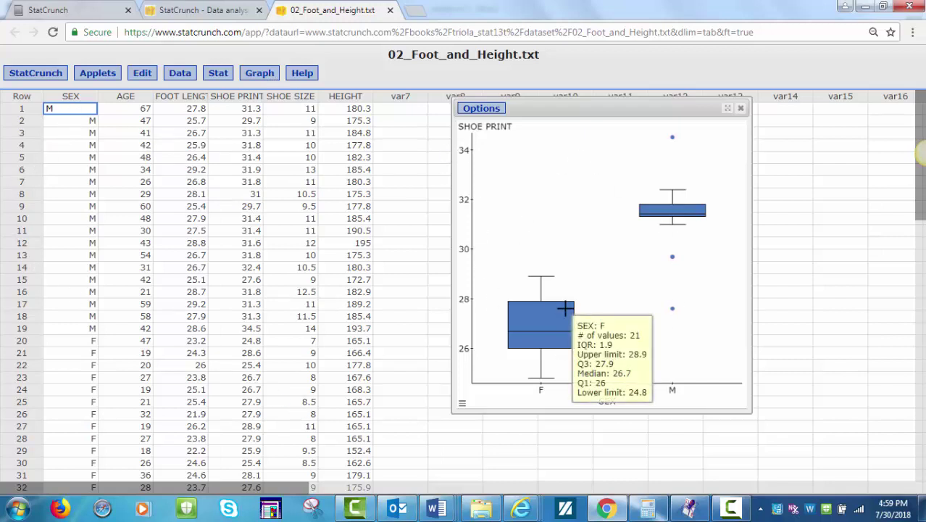